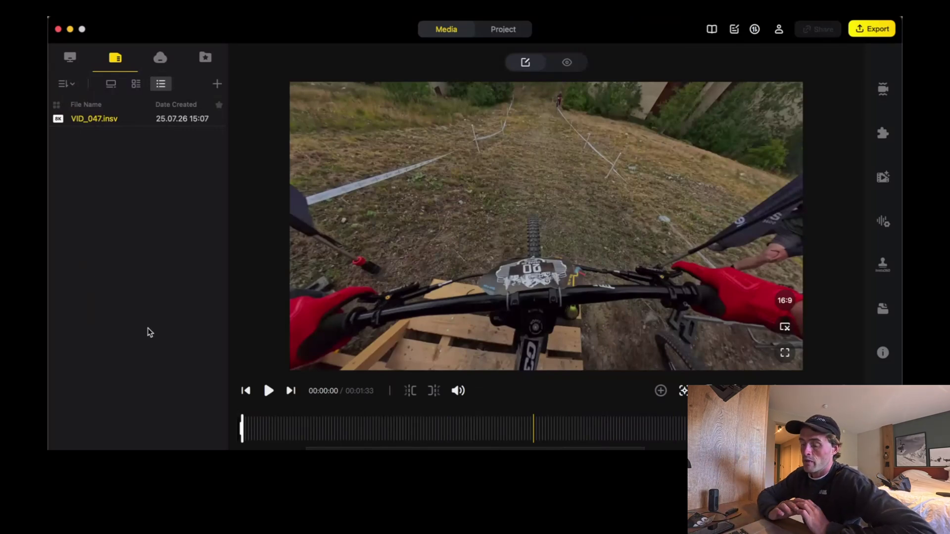
Try the vertical 9:16 aspect ratio, then return the frame to 16:9.
left_click(784, 301)
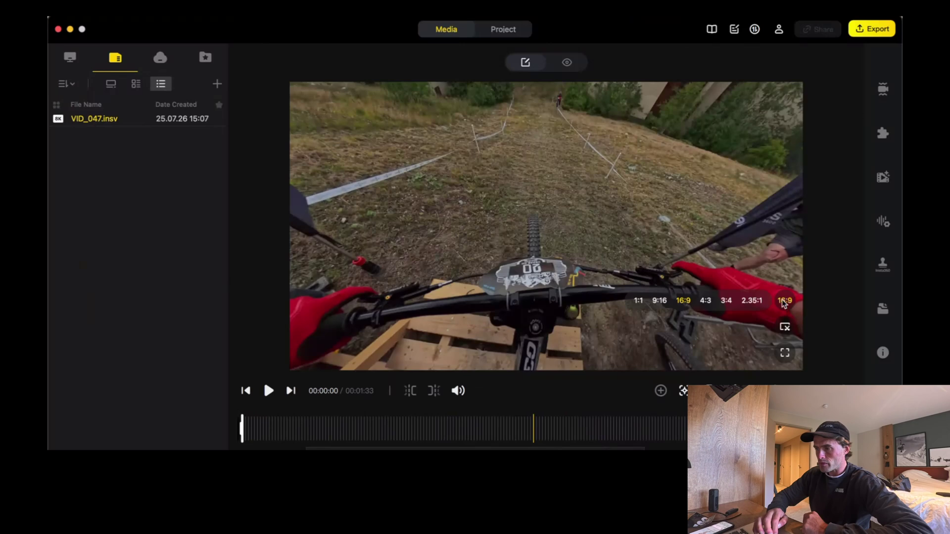
left_click(659, 302)
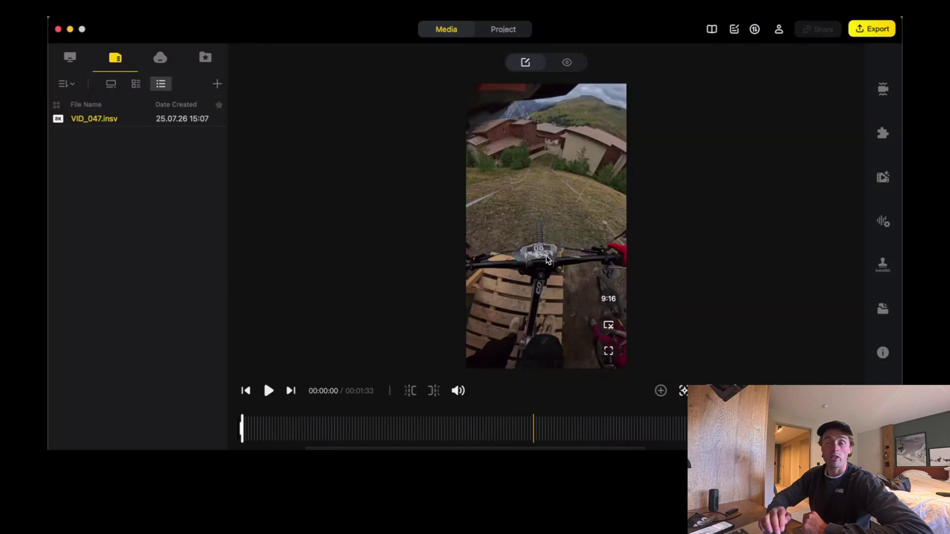
left_click(610, 299)
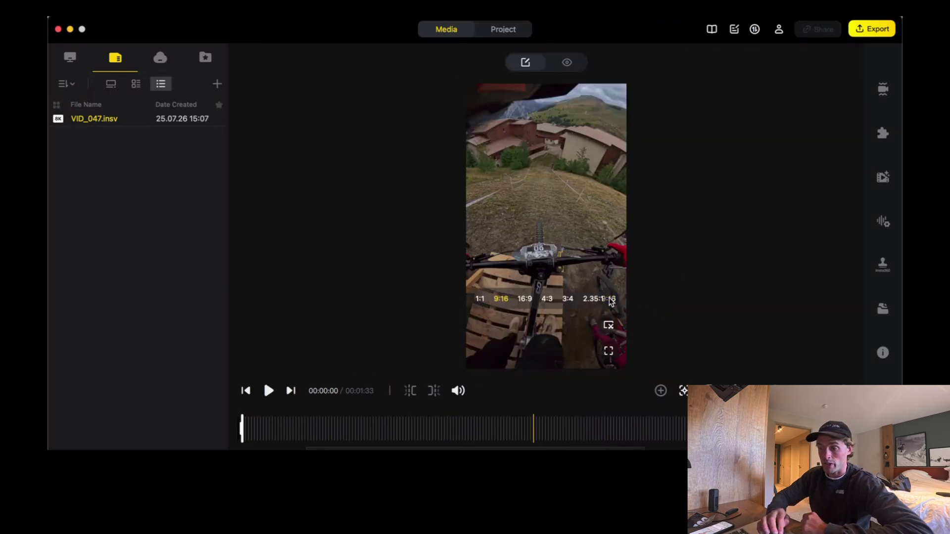
left_click(524, 300)
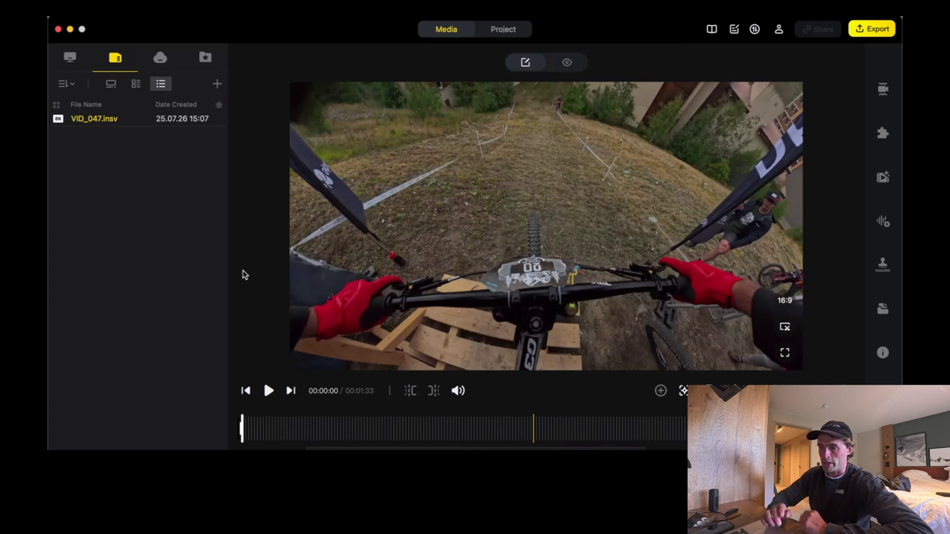
Compare FlowState with Tilt Recovery off and on, leaving Tilt Recovery enabled.
left_click(880, 90)
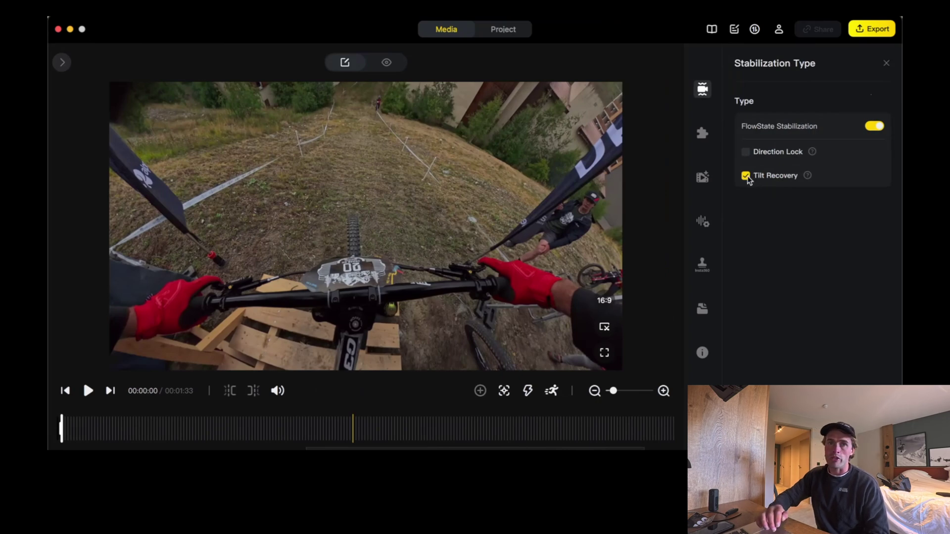
left_click(747, 177)
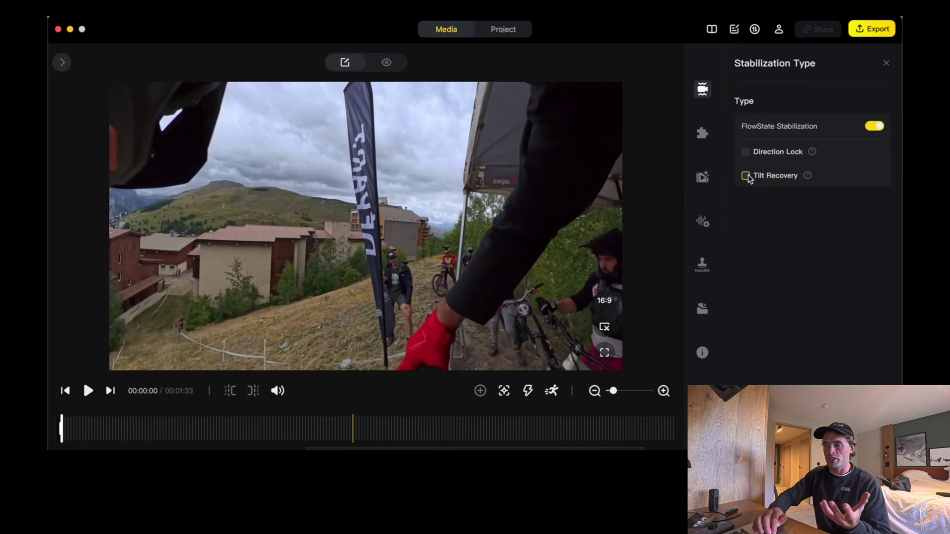
left_click(746, 176)
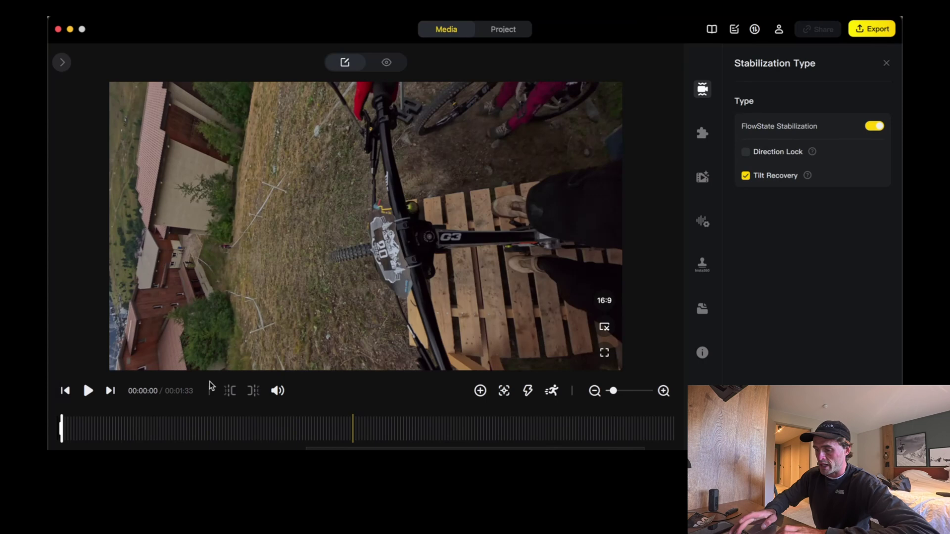
Add a keyframe at 00:00:00, rotate the view about 90°, and reframe toward the track.
key("k")
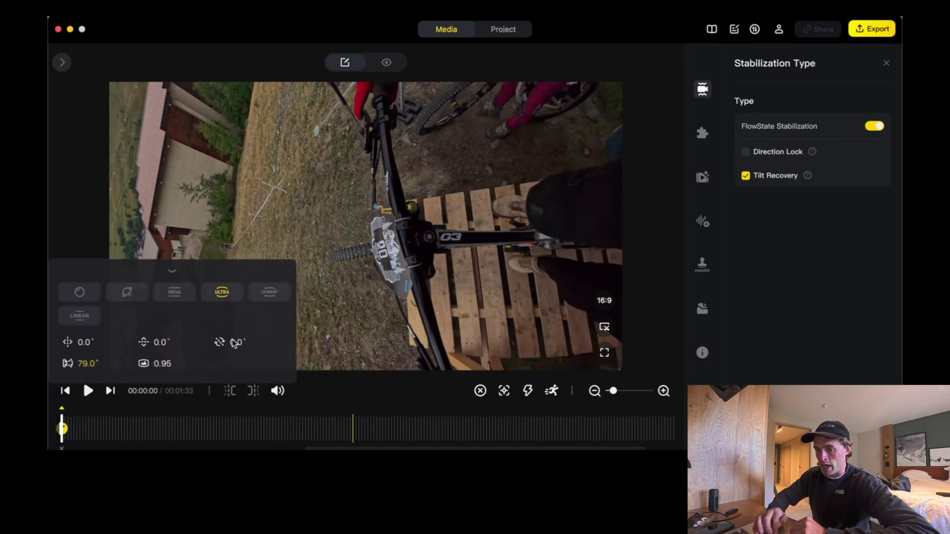
left_click_drag(237, 345, 287, 354)
left_click_drag(331, 171, 345, 209)
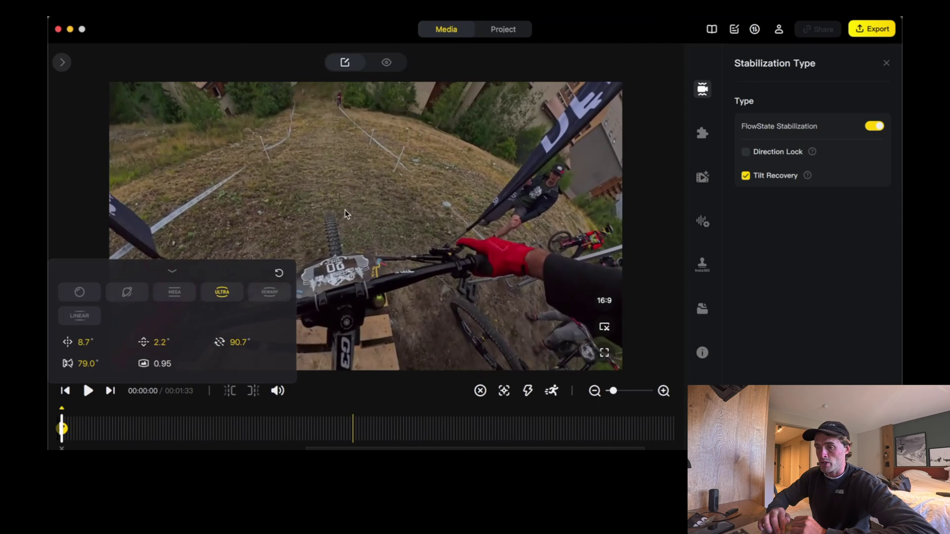
scroll(345, 210, "down", 5)
scroll(345, 210, "down", 2)
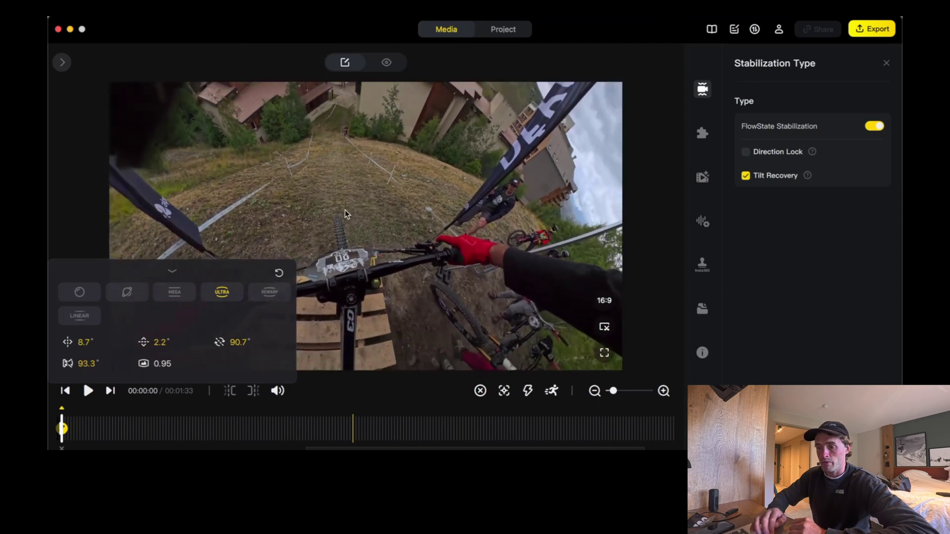
Widen the start keyframe's field of view to 115° and collapse its parameters.
left_click_drag(84, 365, 194, 364)
left_click(92, 364)
type("115")
key("Return")
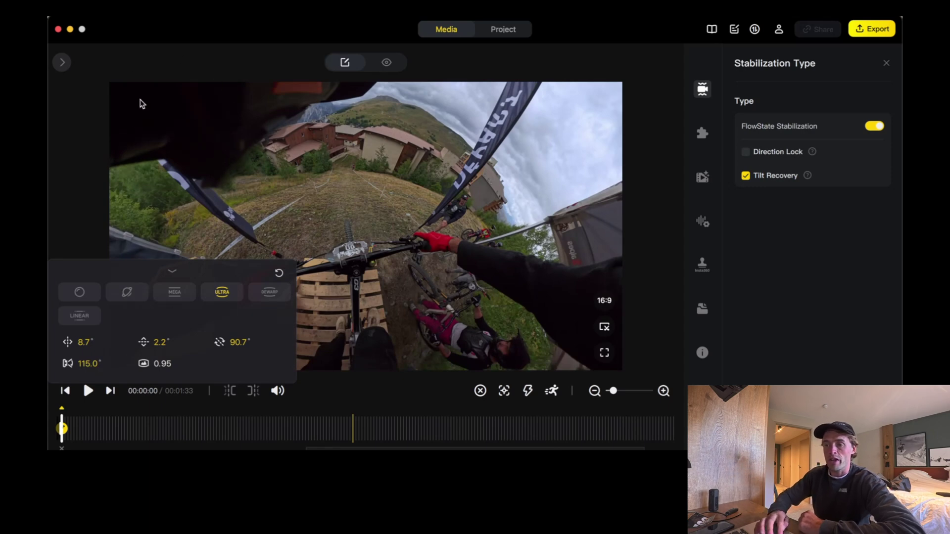
left_click(173, 274)
left_click_drag(224, 167, 233, 195)
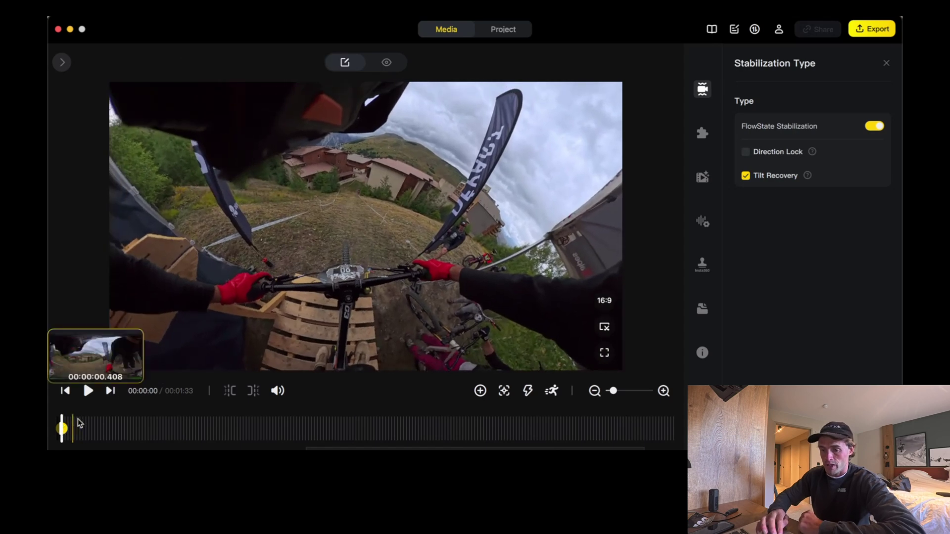
Drop the start keyframe's distortion to 0.24, nudge the view, and trim rotation to 93.1°.
left_click(68, 428)
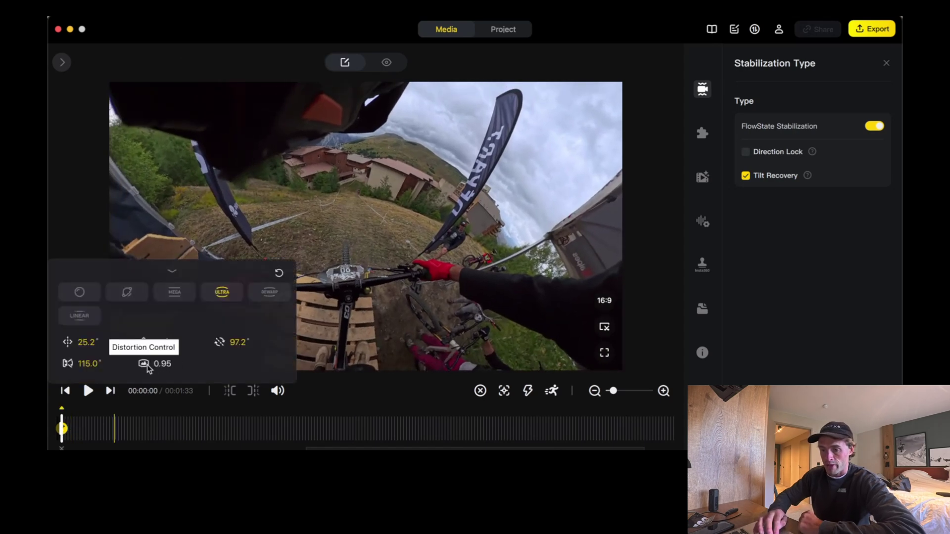
left_click_drag(165, 365, 124, 368)
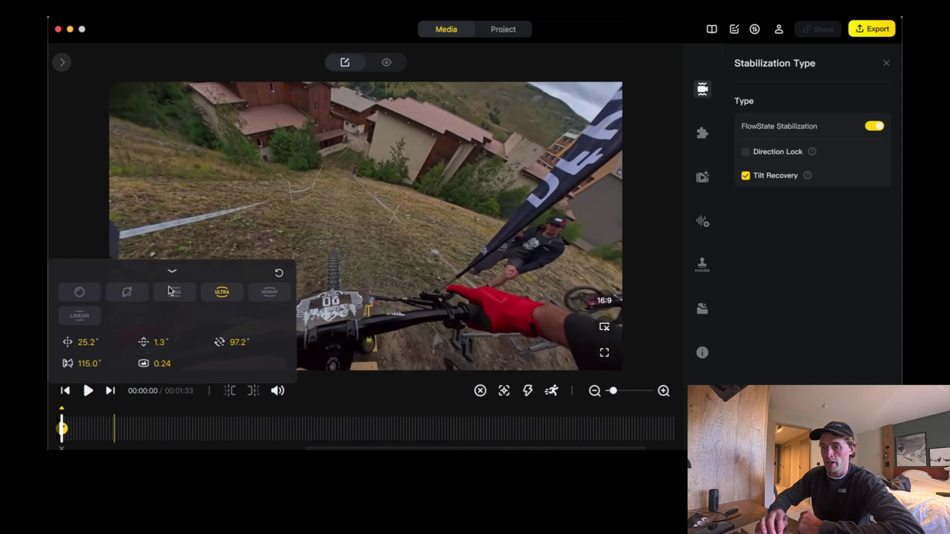
left_click_drag(267, 183, 267, 174)
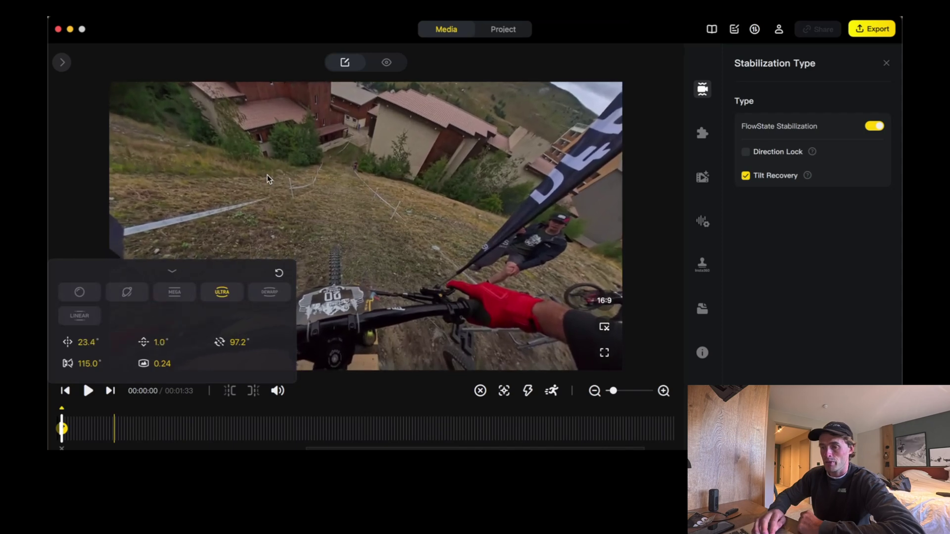
left_click_drag(233, 346, 233, 346)
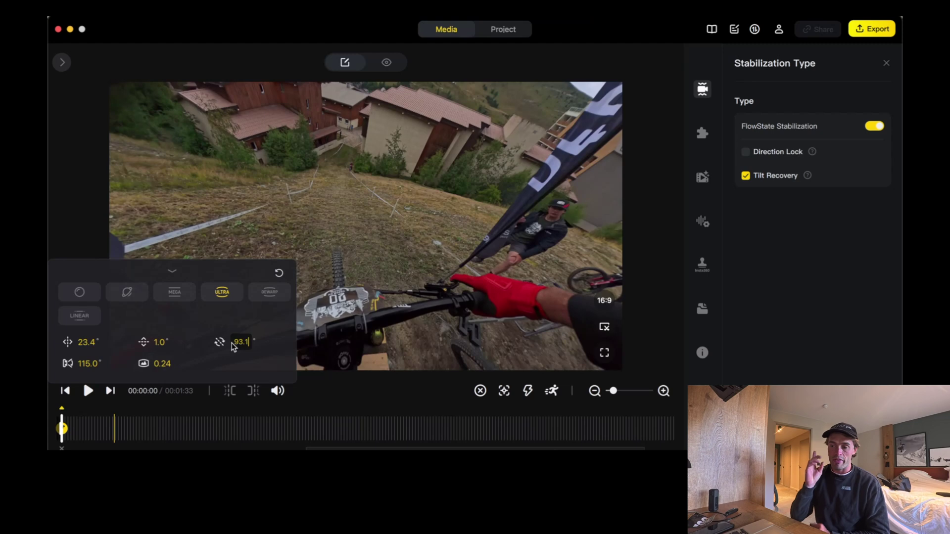
left_click(174, 274)
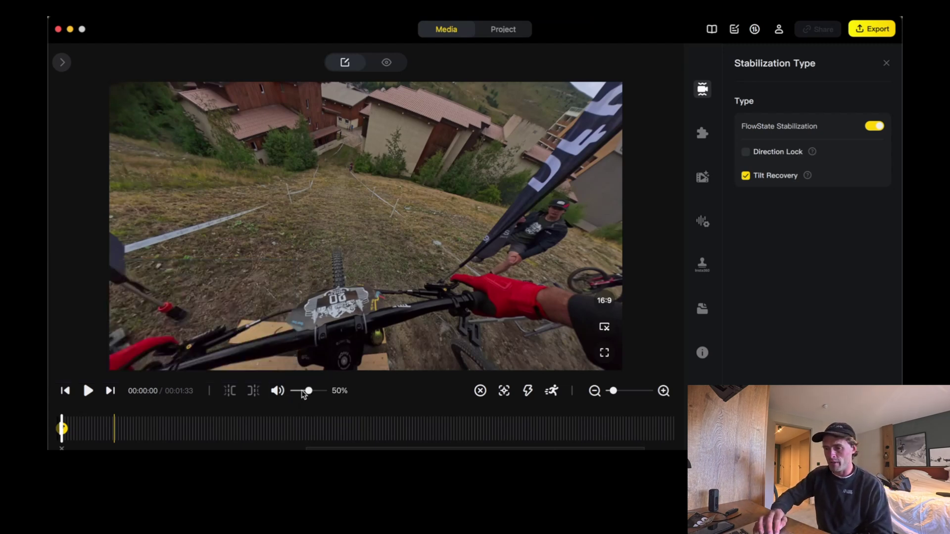
Play the clip to 00:00:07 and aim the view down the cobbled path.
left_click(84, 390)
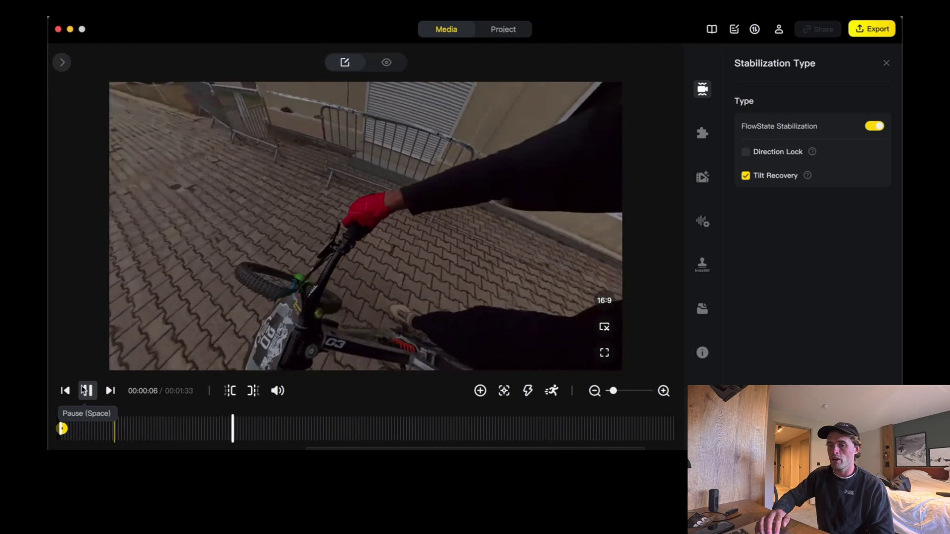
left_click(84, 390)
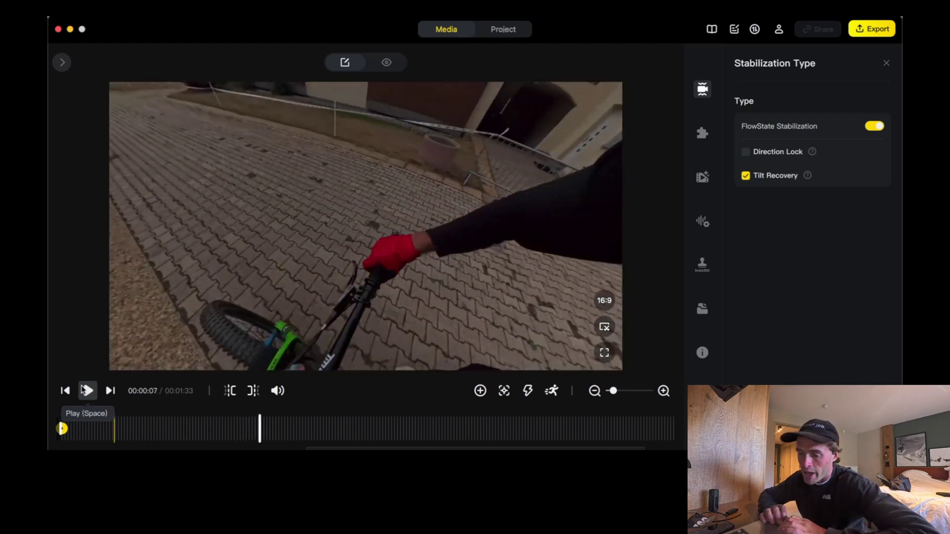
left_click_drag(191, 201, 429, 234)
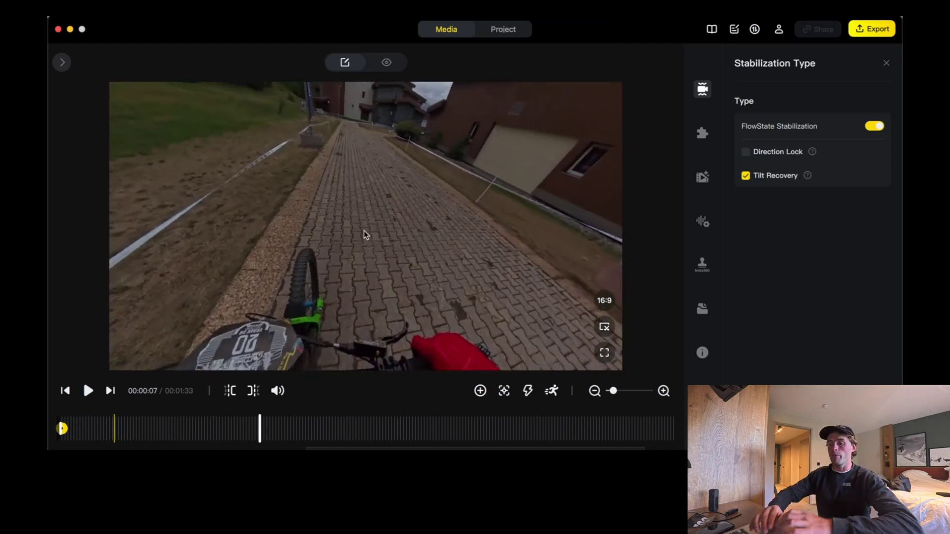
Add a keyframe at 00:00:07 with field of view about 124°, panned back toward centre.
key("k")
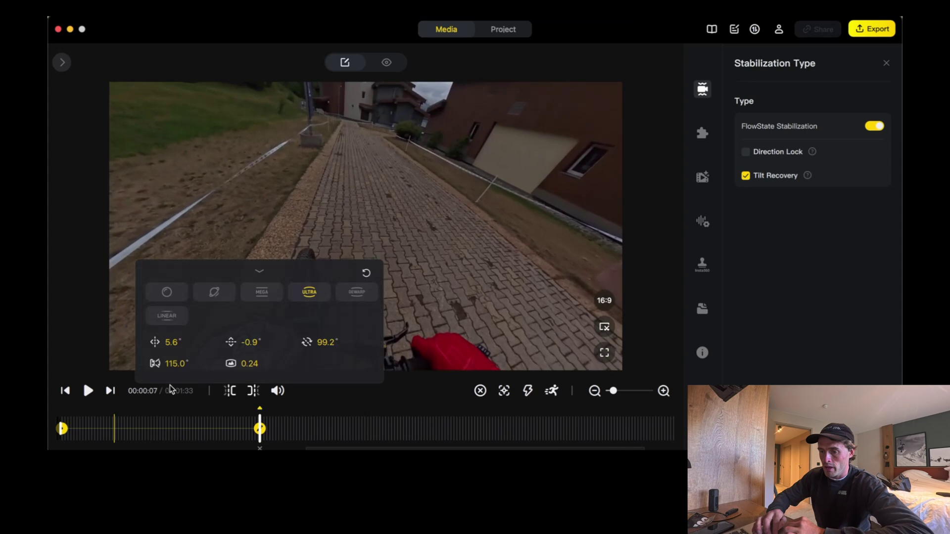
left_click_drag(175, 362, 225, 367)
left_click_drag(164, 344, 168, 344)
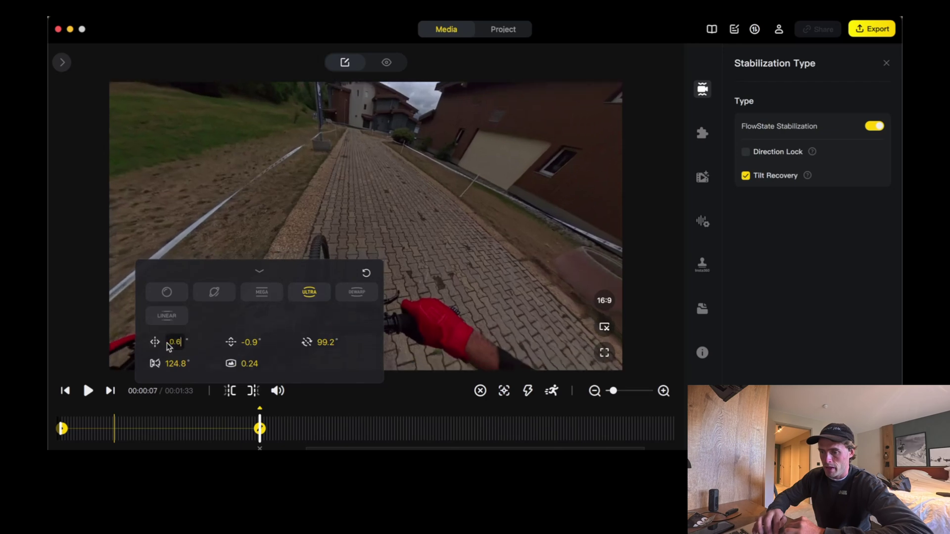
left_click(260, 274)
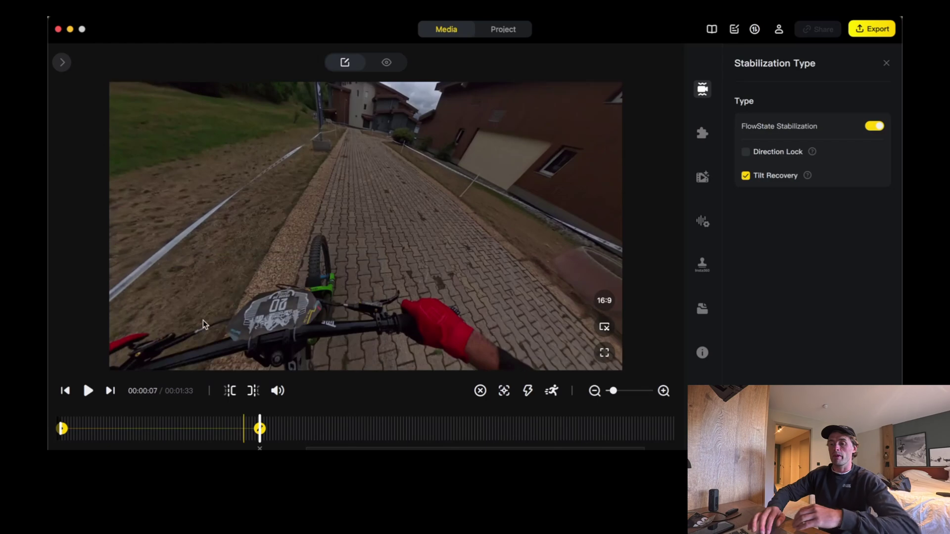
Replay the clip through the new keyframe transition to review the motion.
left_click(234, 423)
key("space")
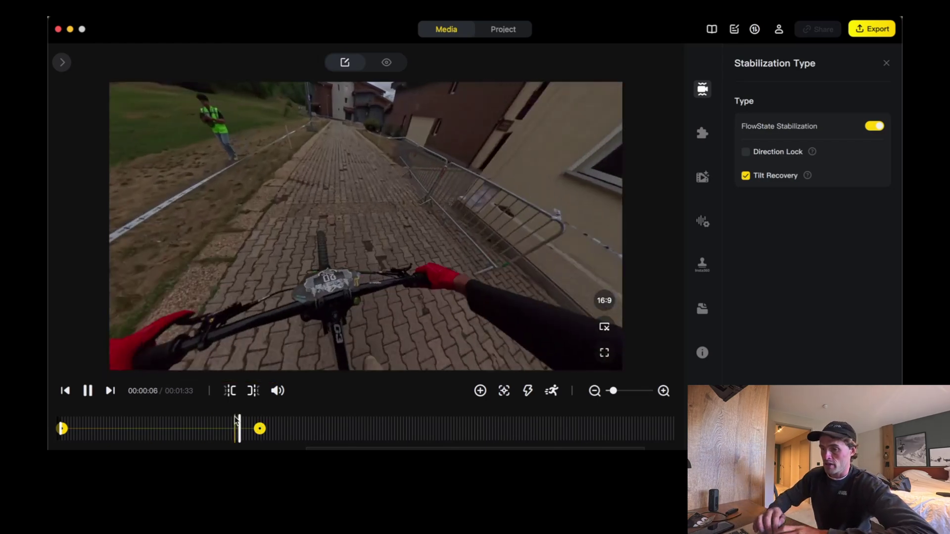
key("space")
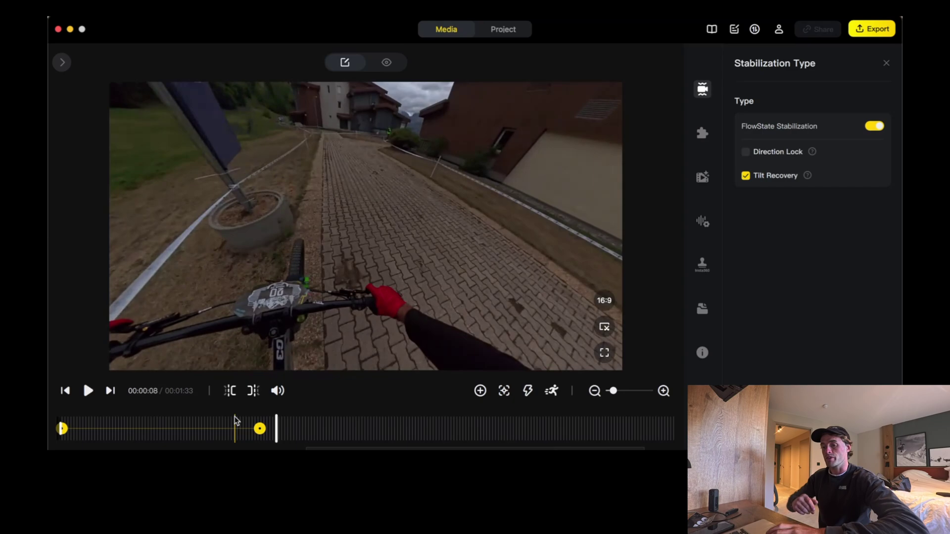
key("space")
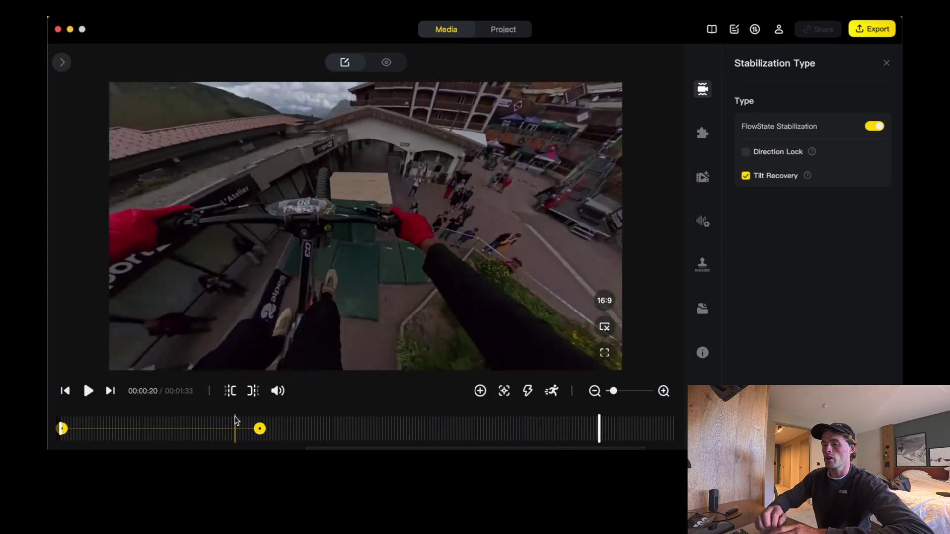
Set the first keyframe's field of view from 114.9° to 125°.
left_click(260, 429)
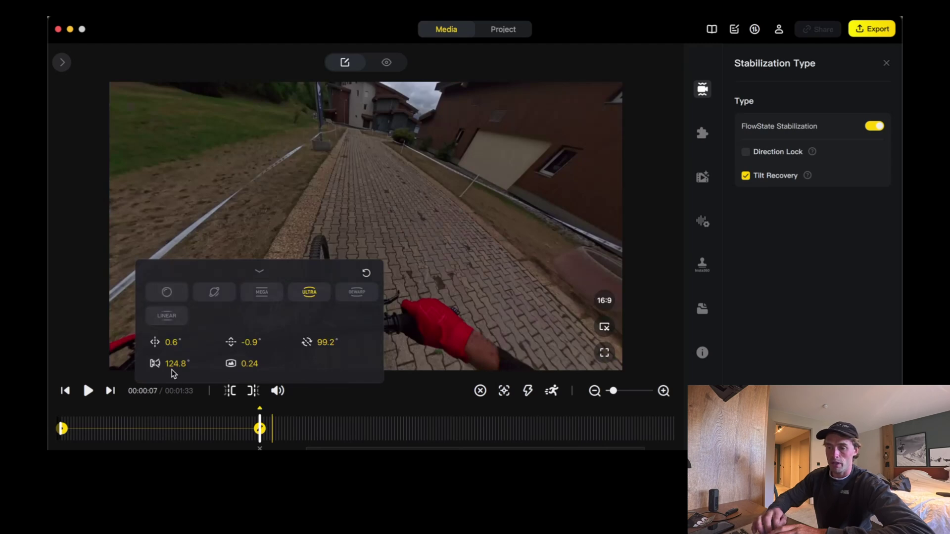
left_click(63, 429)
left_click(82, 366)
key("BackSpace")
key("BackSpace")
key("BackSpace")
key("BackSpace")
key("BackSpace")
type("124")
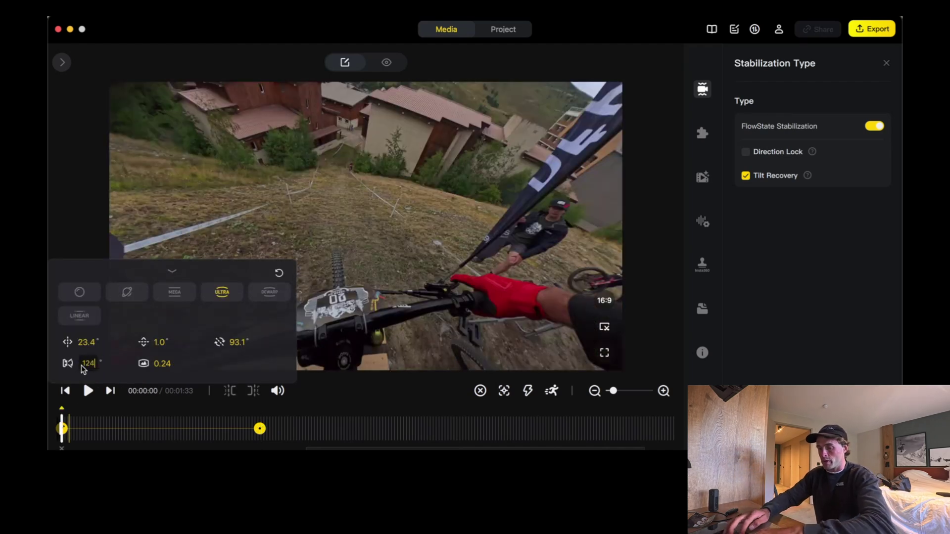
key("BackSpace")
type("5")
key("Return")
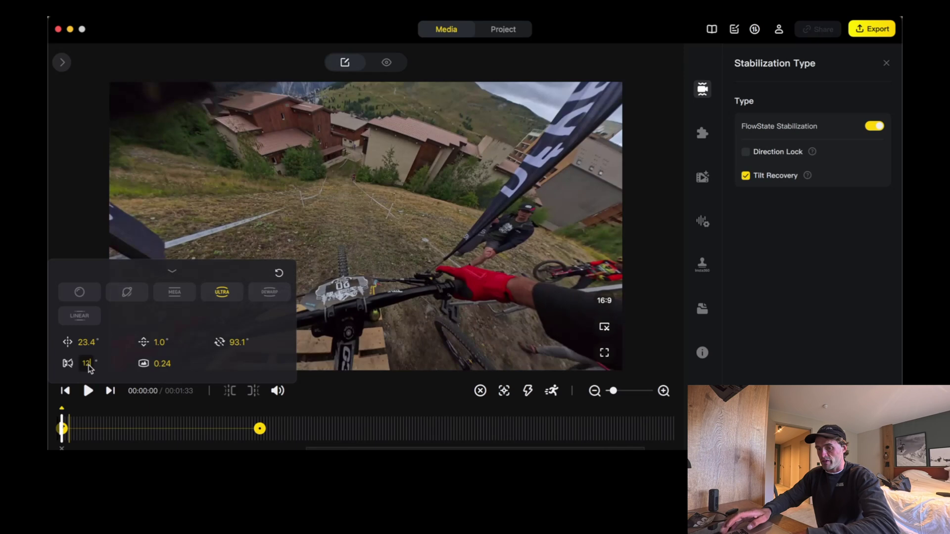
Compare both keyframes and change the first keyframe's roll from 93.1° to 99.4°.
left_click(261, 429)
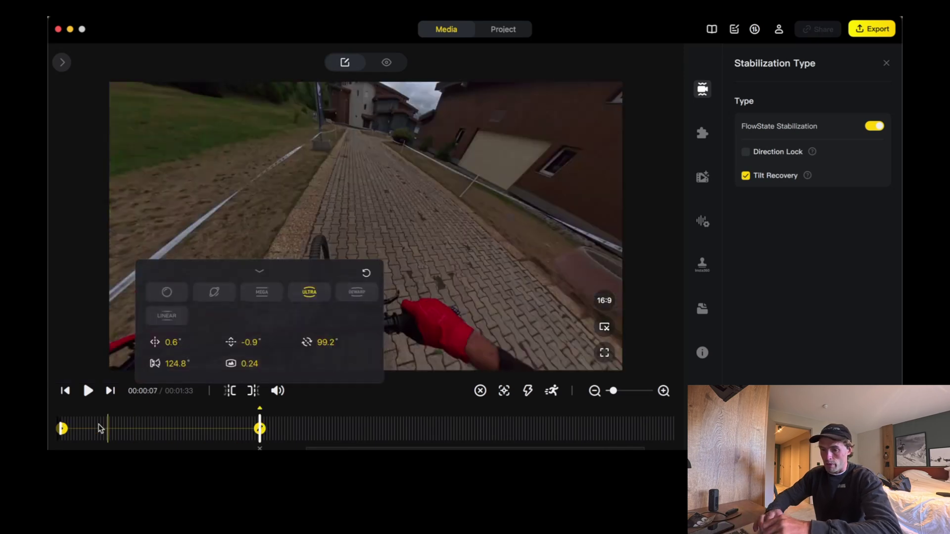
left_click(62, 428)
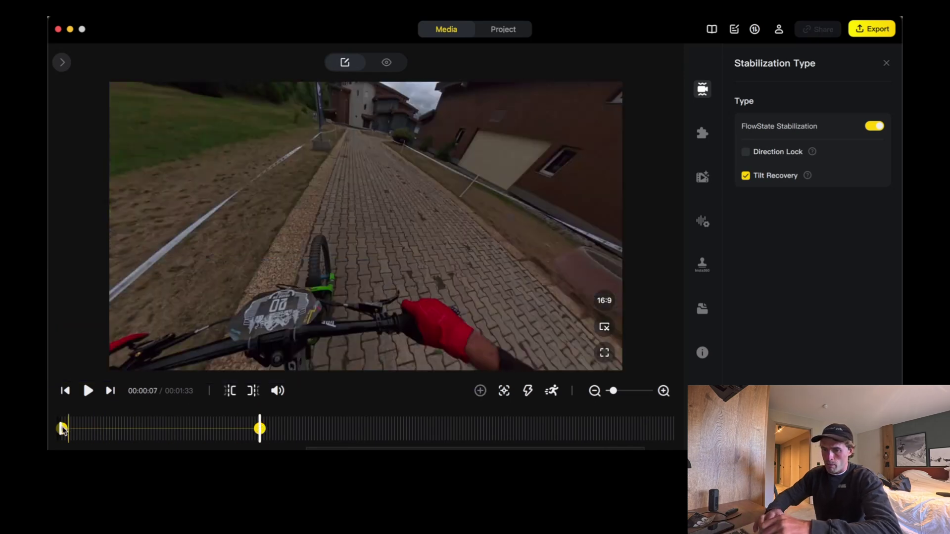
left_click(62, 428)
left_click(261, 429)
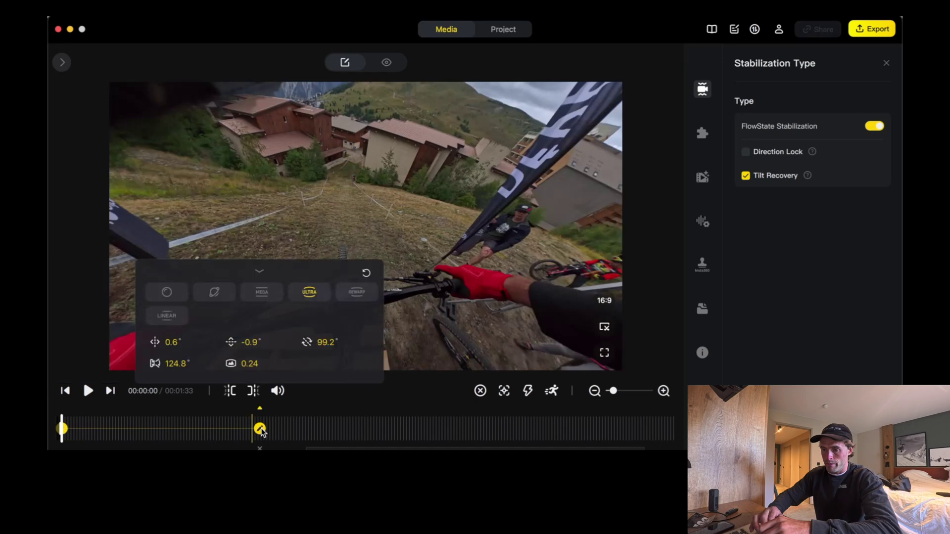
left_click(63, 428)
left_click(238, 342)
type("99.4")
key("Return")
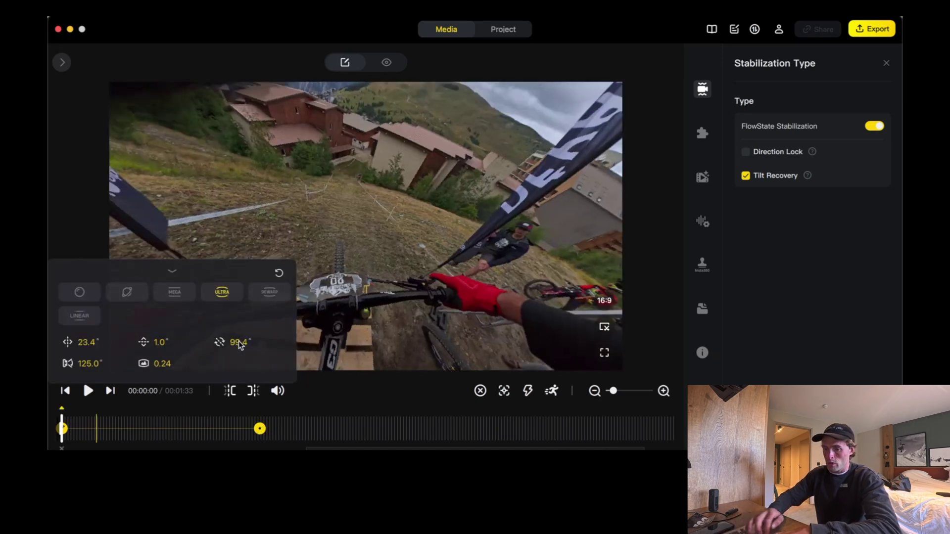
Set the first keyframe's tilt to -0.9° and pan to 0.6°.
left_click(259, 429)
left_click(119, 429)
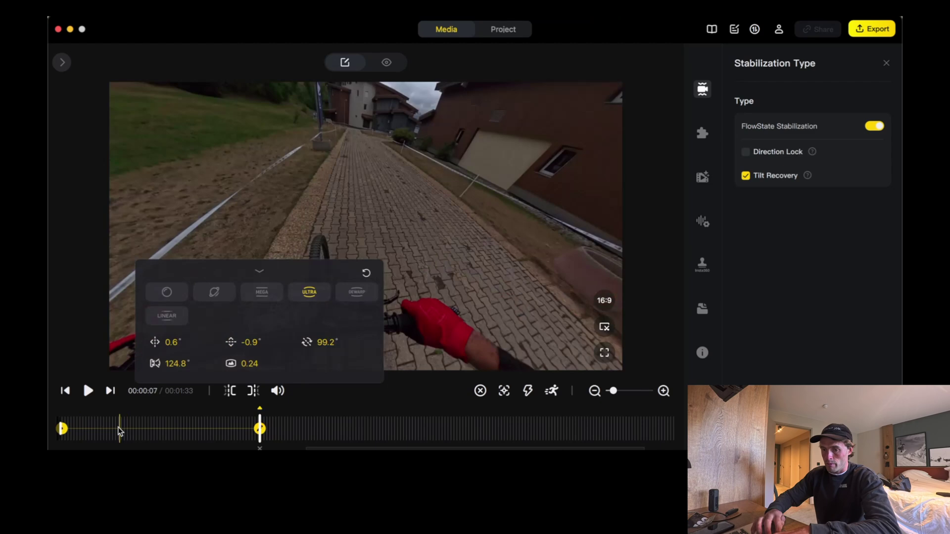
left_click(63, 429)
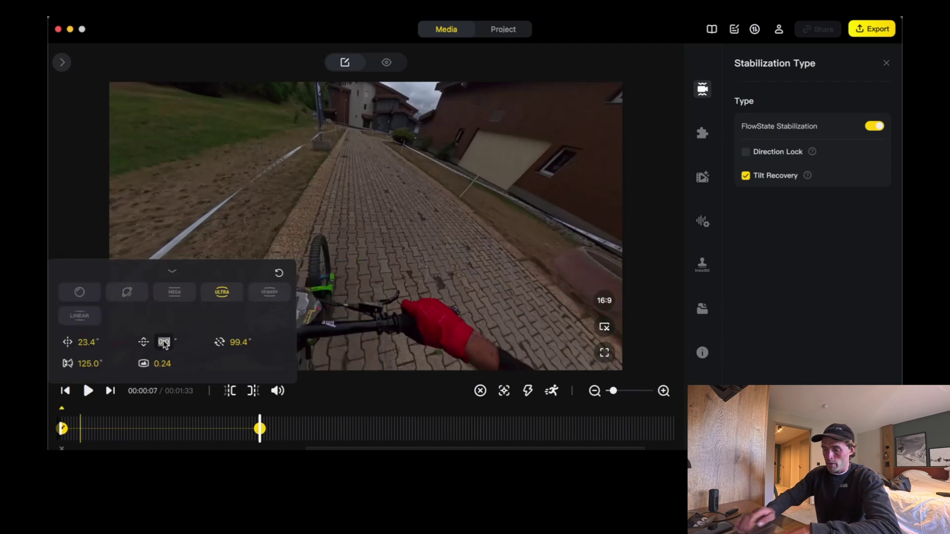
left_click(164, 344)
type("-0.9")
key("Return")
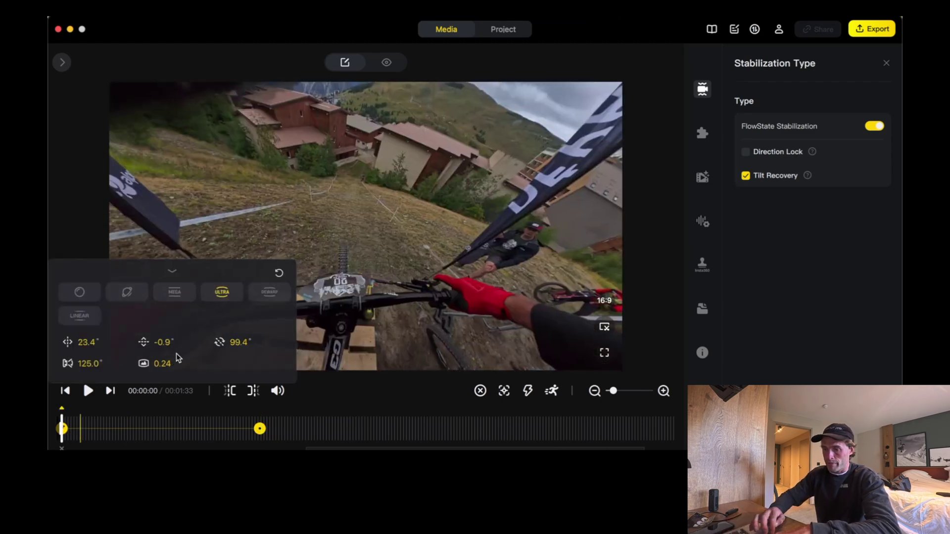
left_click(259, 428)
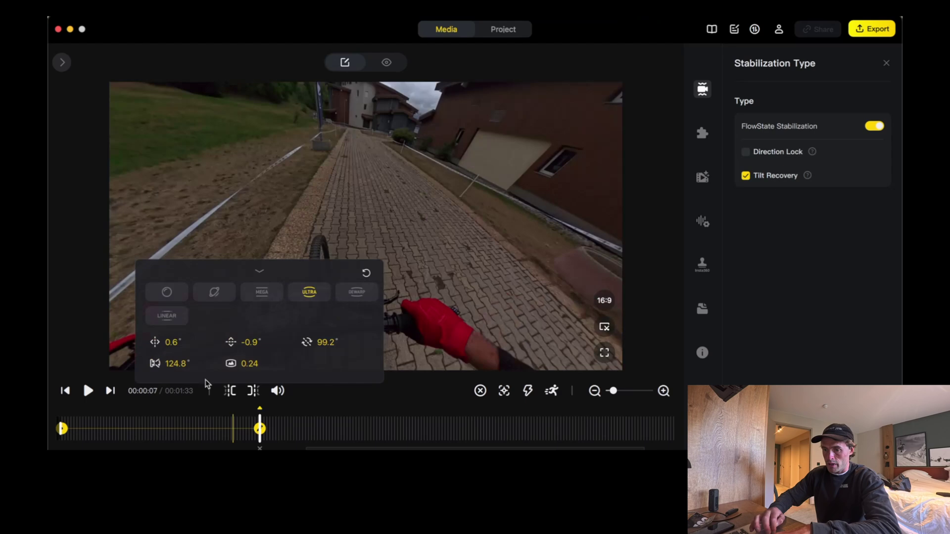
left_click(90, 343)
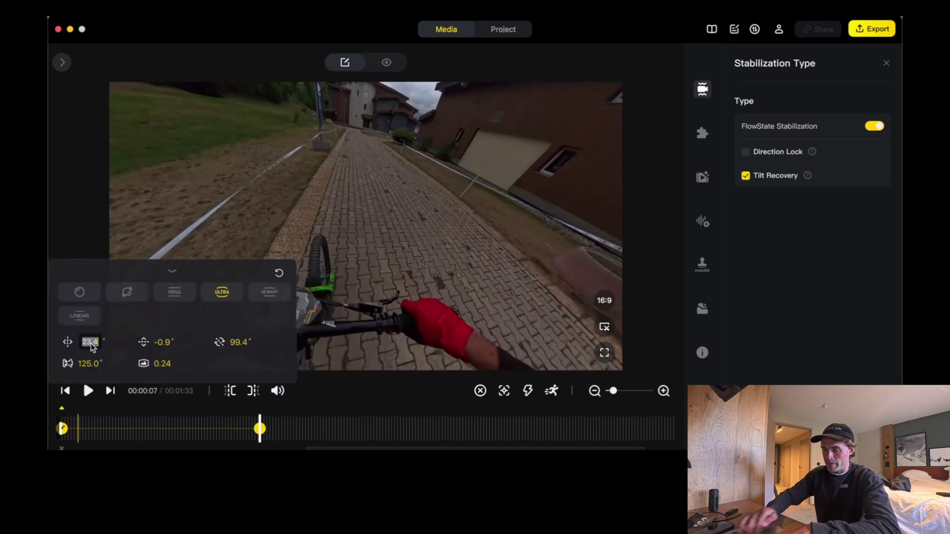
type("0.6")
key("Return")
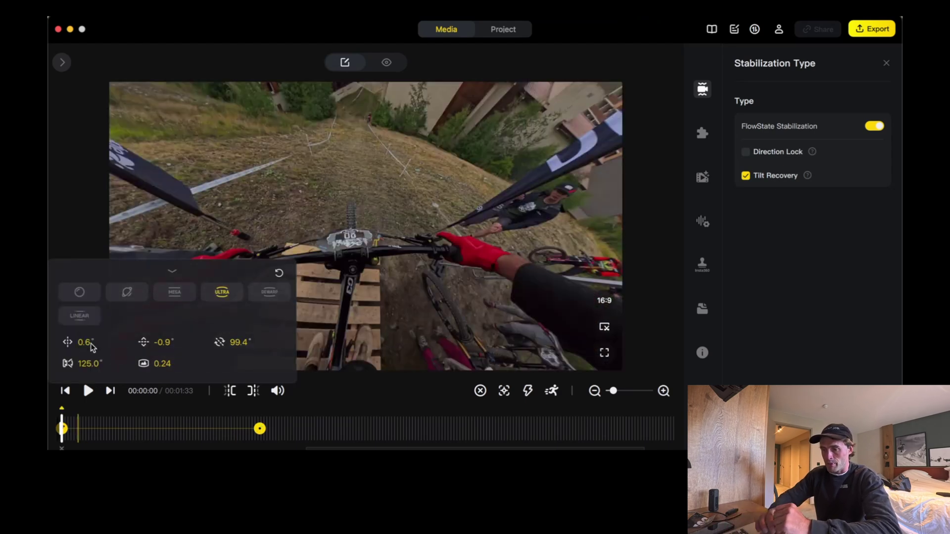
Preview the reframe playback and check the 0:07 keyframe's view values.
left_click(259, 428)
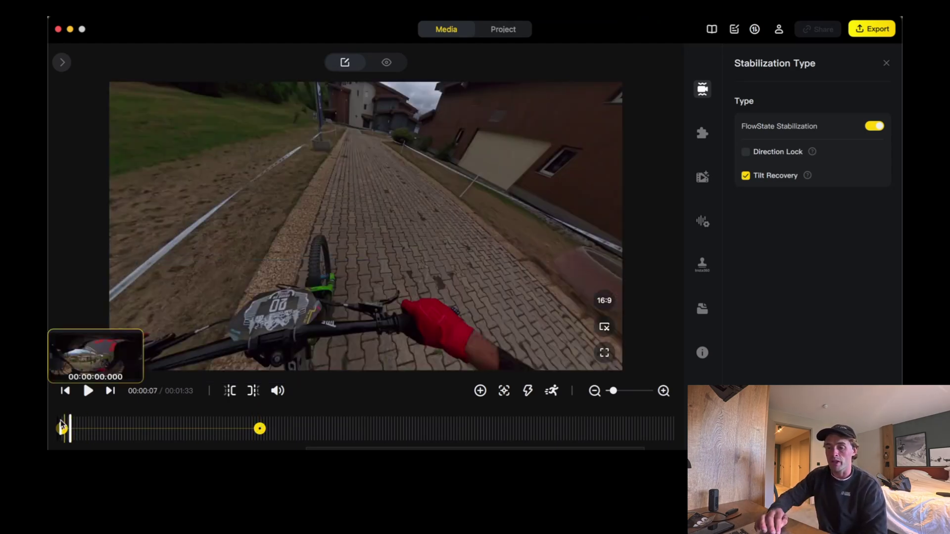
key("space")
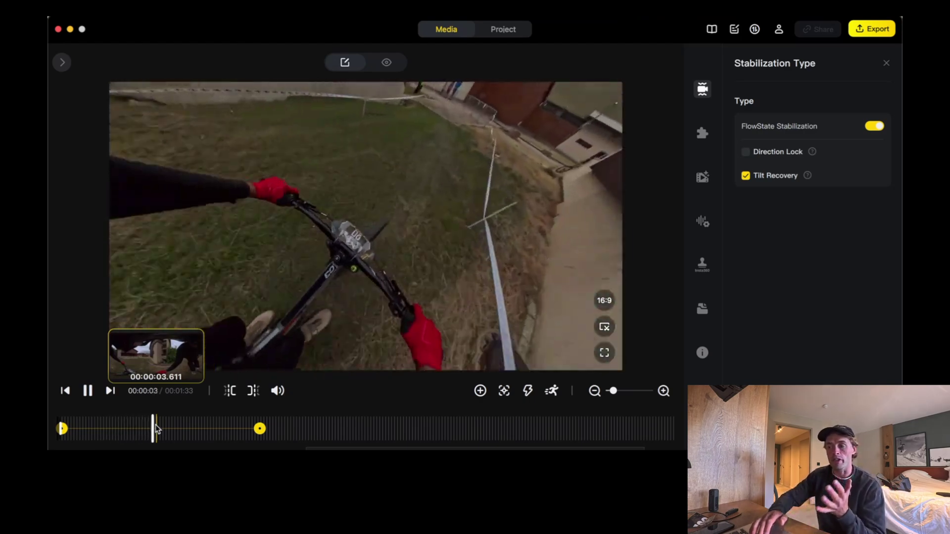
key("space")
left_click(259, 428)
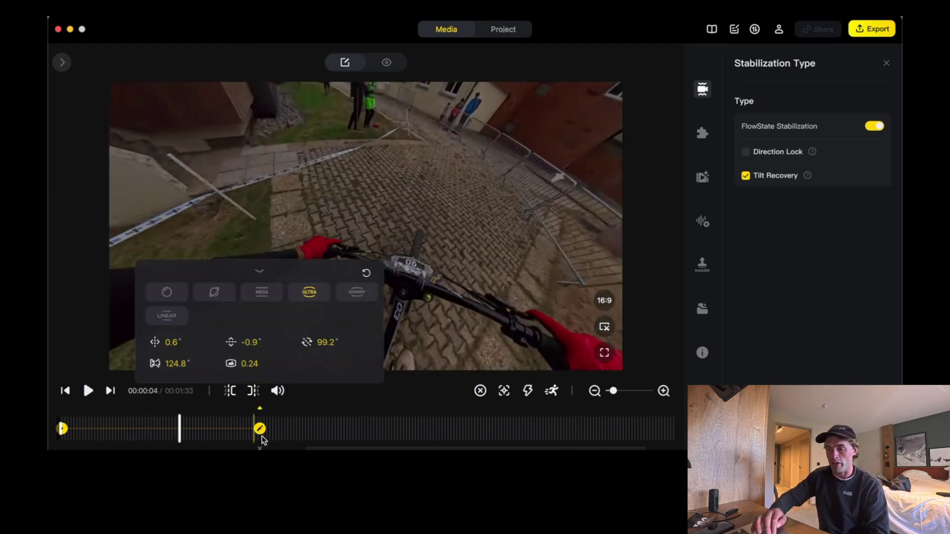
left_click(259, 436)
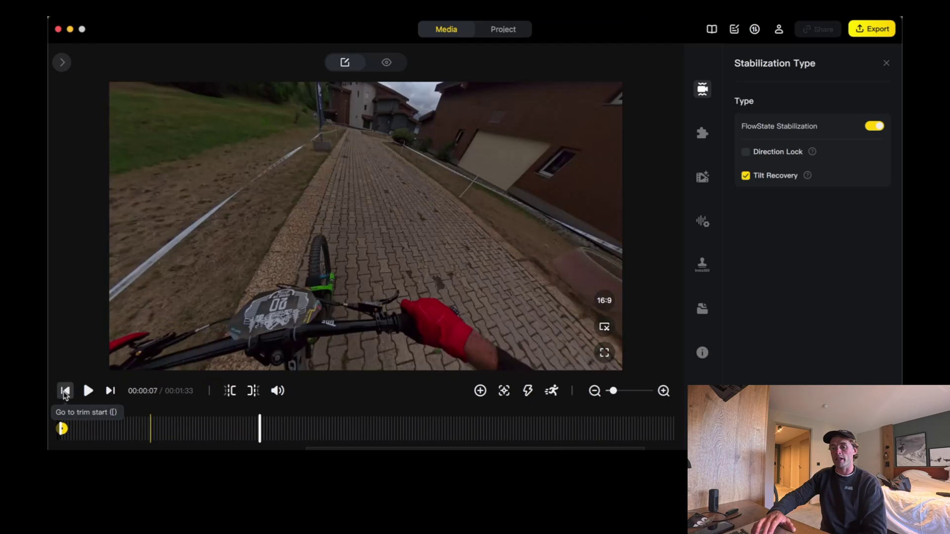
Play from the trim start, pause at 0:11, and close the stabilization settings.
left_click(64, 391)
key("space")
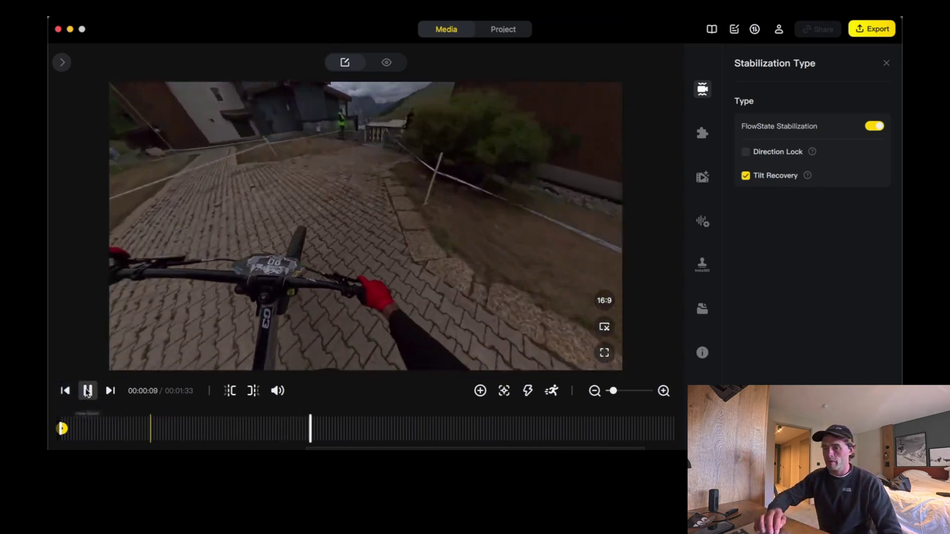
left_click(87, 390)
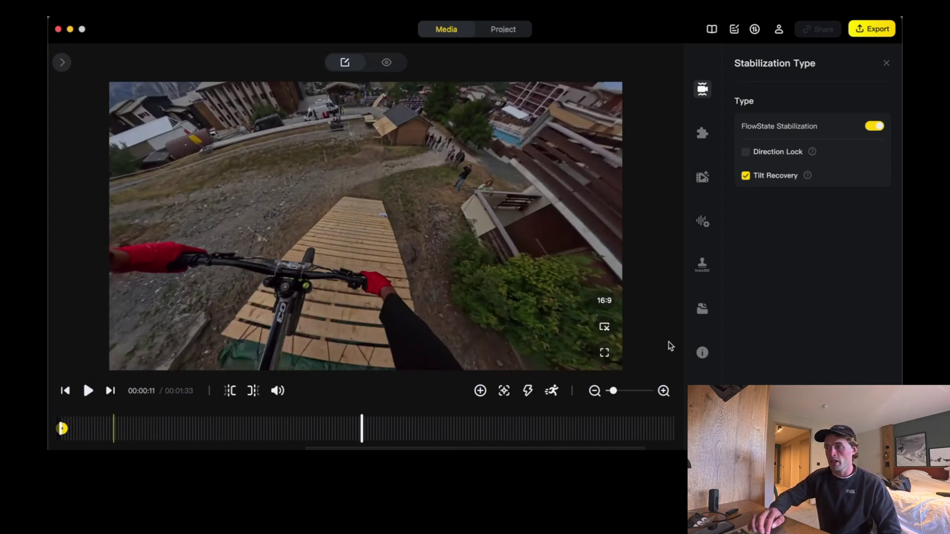
left_click(885, 65)
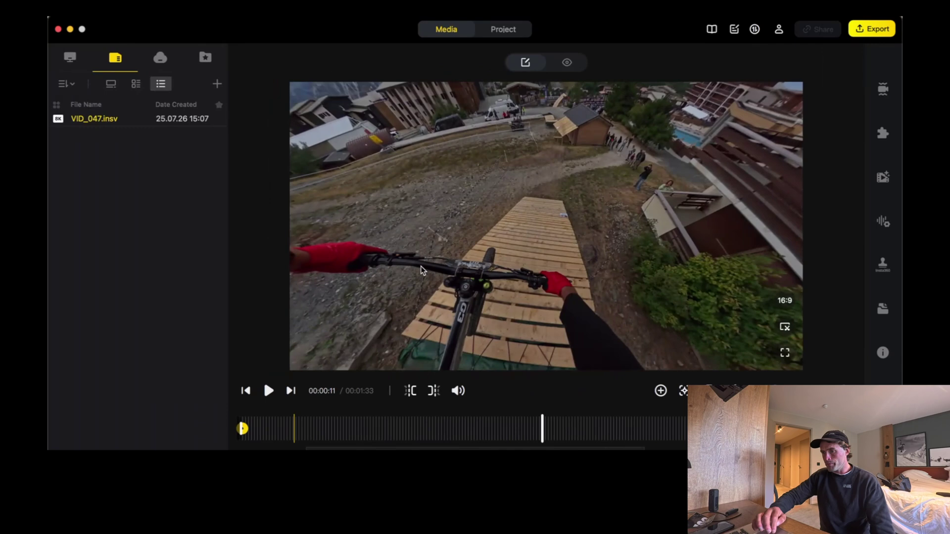
Open Video Export Settings, showing the YouTube V2 preset at 3840×2160, 60 Mbps, H.264.
left_click(875, 31)
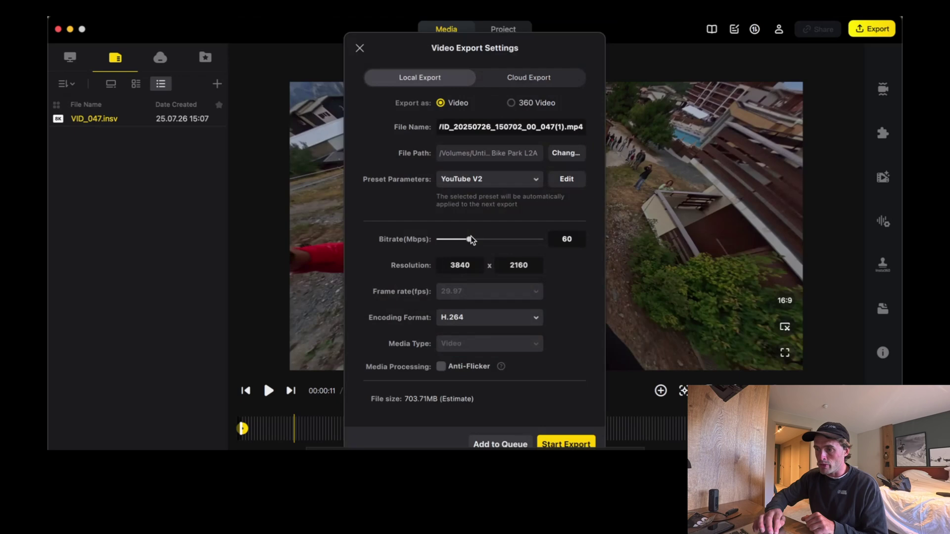
Set the export bitrate to 120 Mbps (about 1.41GB) after trying the 200 Mbps maximum.
left_click_drag(469, 240, 558, 249)
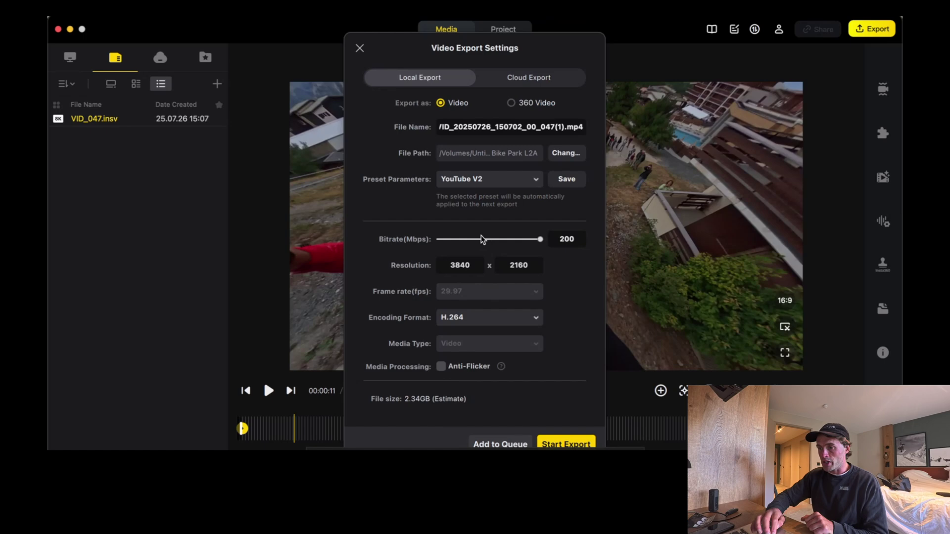
left_click(470, 241)
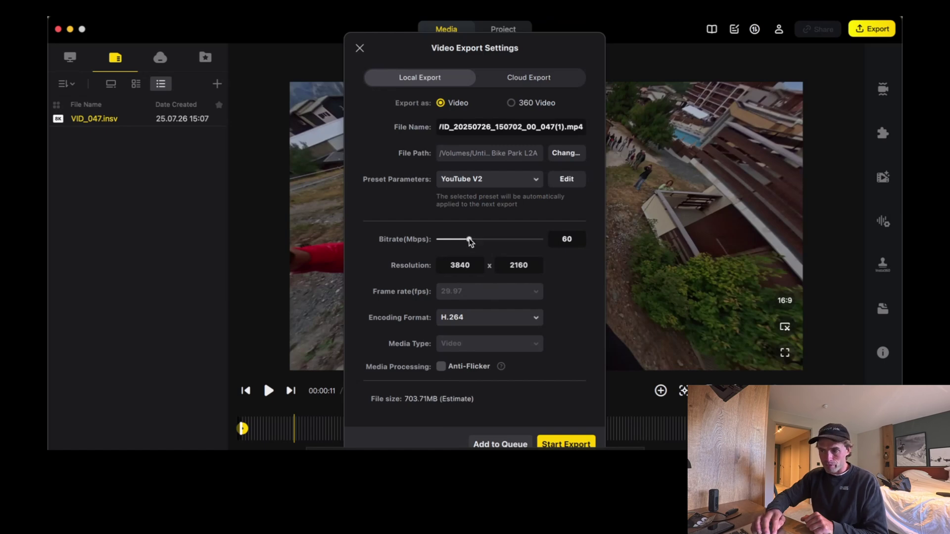
left_click_drag(470, 241, 501, 244)
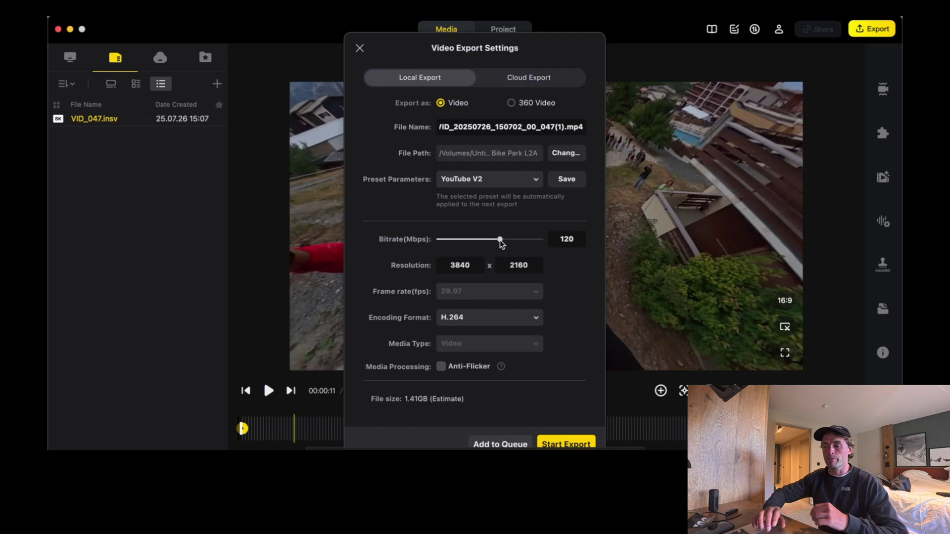
left_click(443, 320)
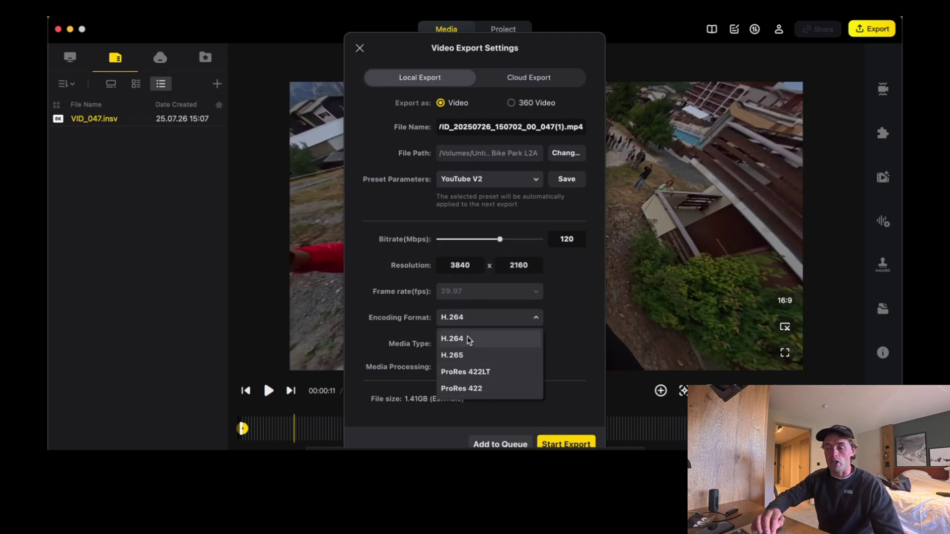
Check ProRes 422's 6.98GB estimate, then switch the encoding back to H.264.
left_click(477, 388)
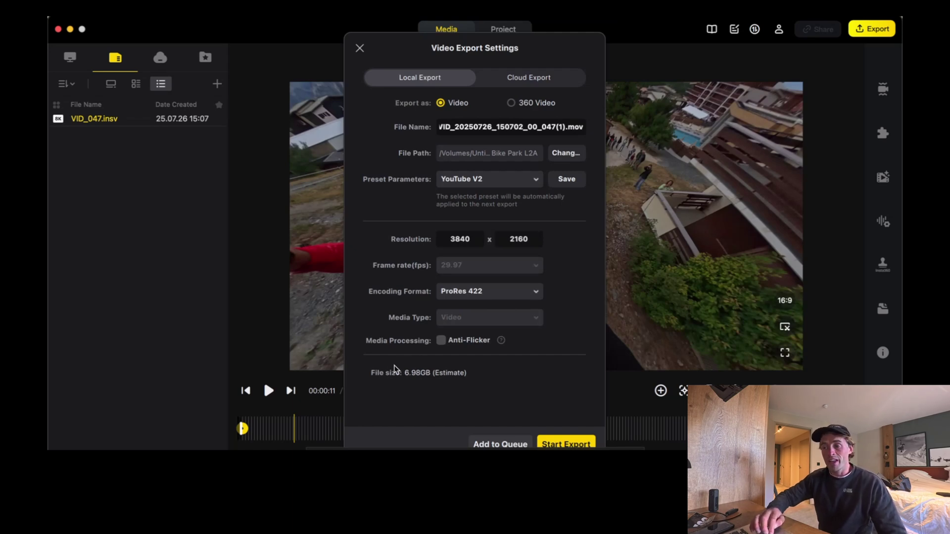
left_click(461, 292)
left_click(460, 312)
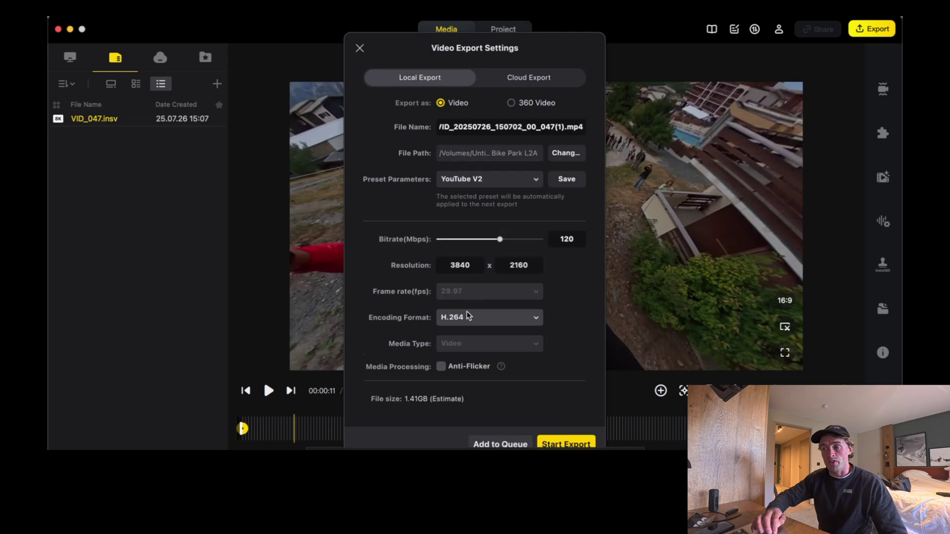